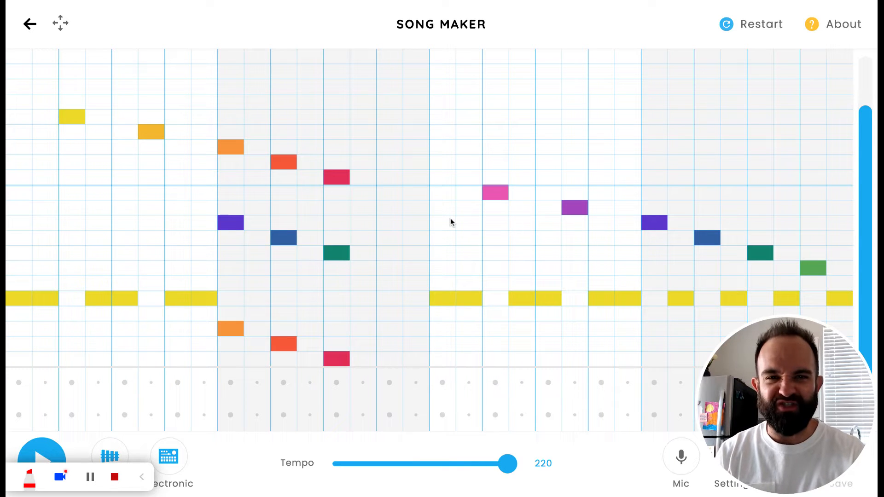
- Play back the existing song on the grid and stop it
left_click(143, 481)
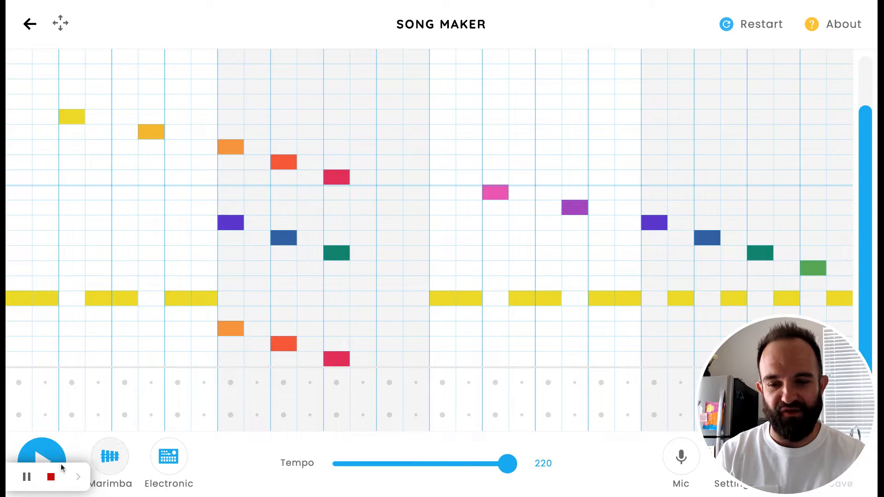
left_click(49, 455)
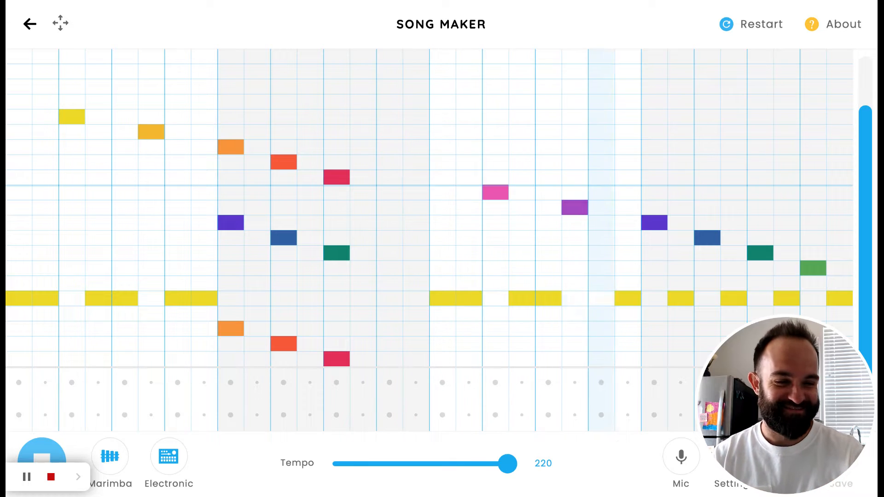
left_click(50, 452)
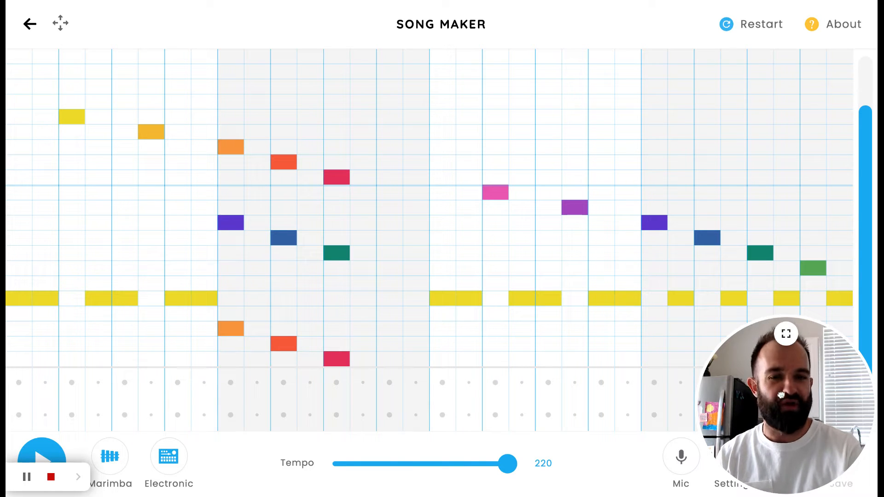
- Restart with an empty song grid and set its scale to Chromatic
left_click(751, 26)
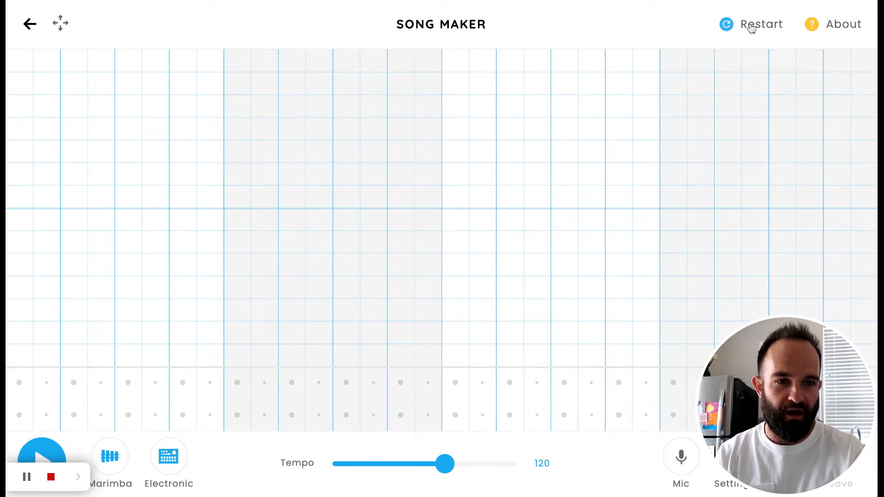
left_click_drag(800, 403, 800, 221)
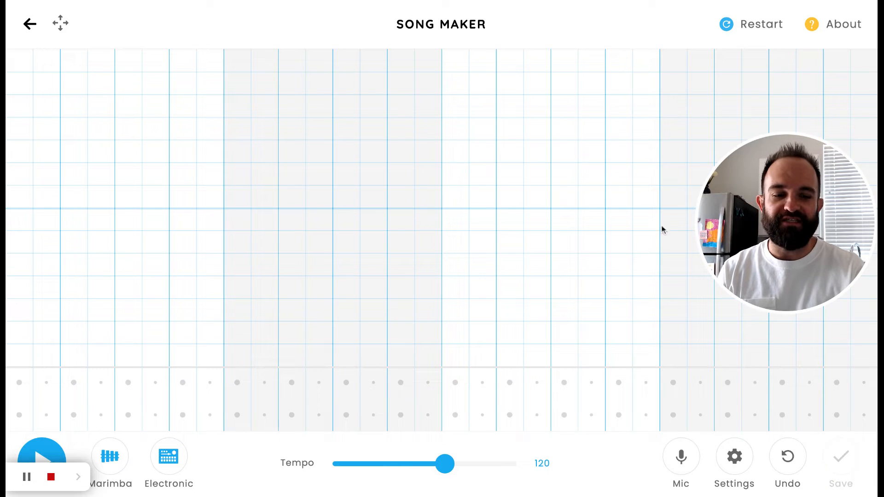
left_click(736, 462)
left_click_drag(786, 148, 786, 237)
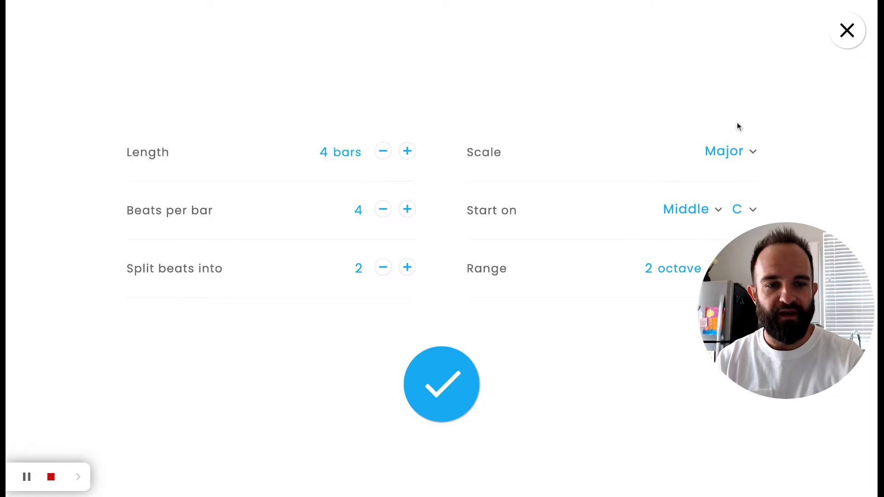
left_click(728, 158)
left_click(736, 200)
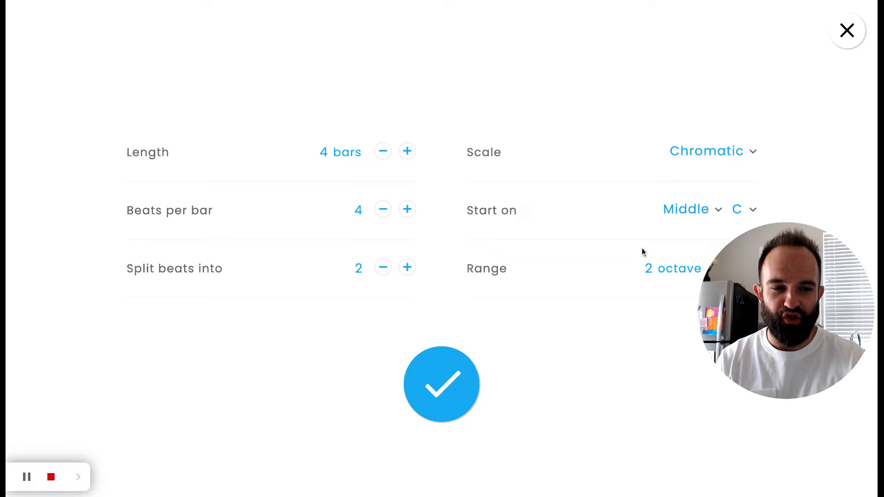
left_click(437, 400)
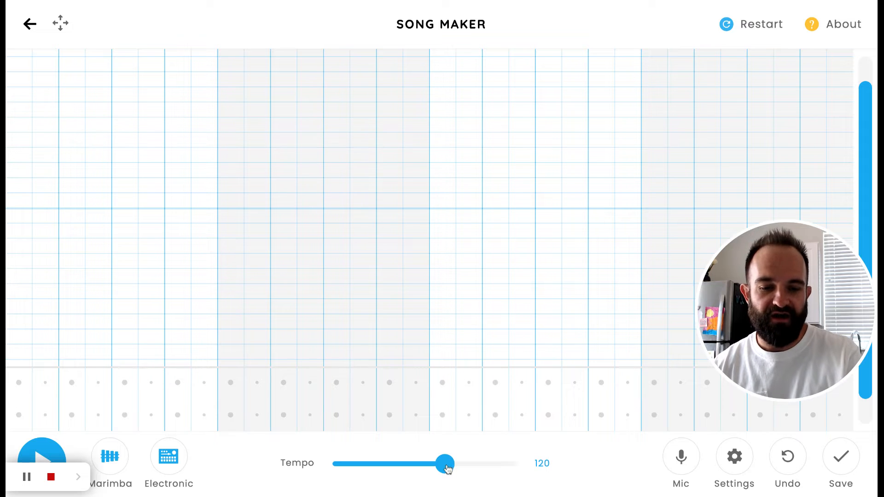
- Set the song's tempo to 220
left_click_drag(445, 465, 508, 464)
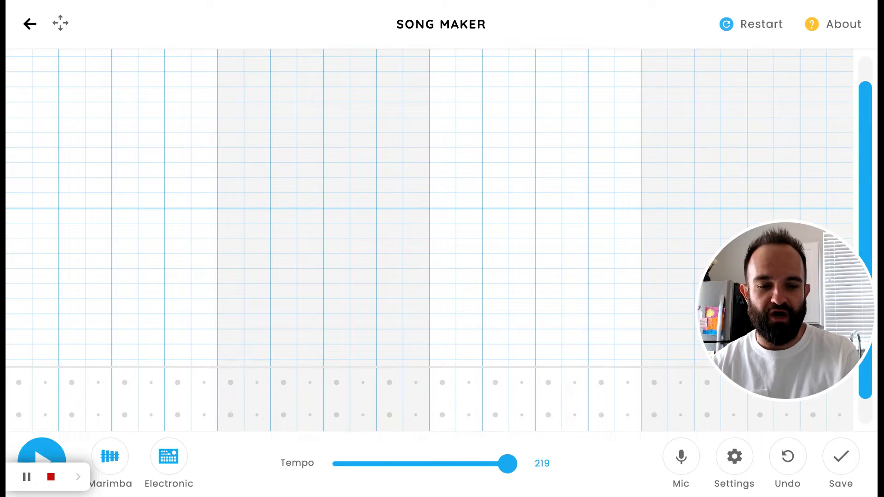
double_click(540, 463)
type("220")
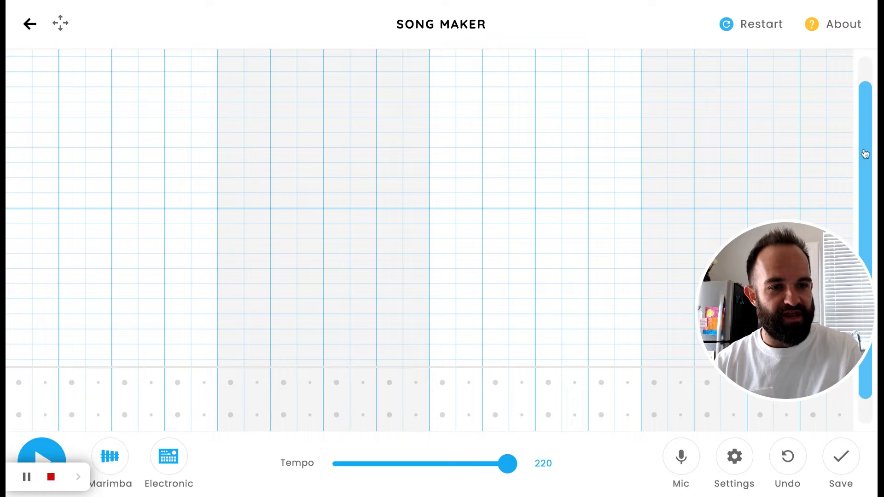
- Enter paired low yellow notes with high yellow and amber accents across bar 1, and a high orange, red-orange and crimson descent in bar 2
scroll(866, 154, "down", 1)
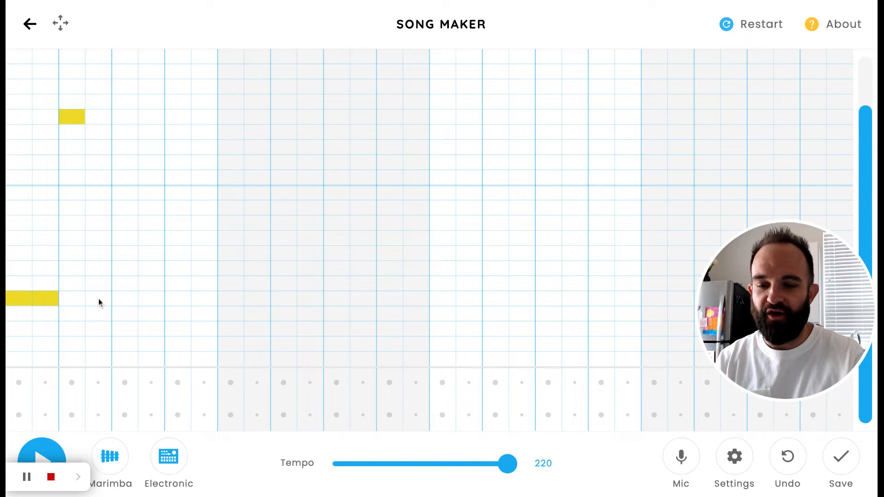
left_click(124, 298)
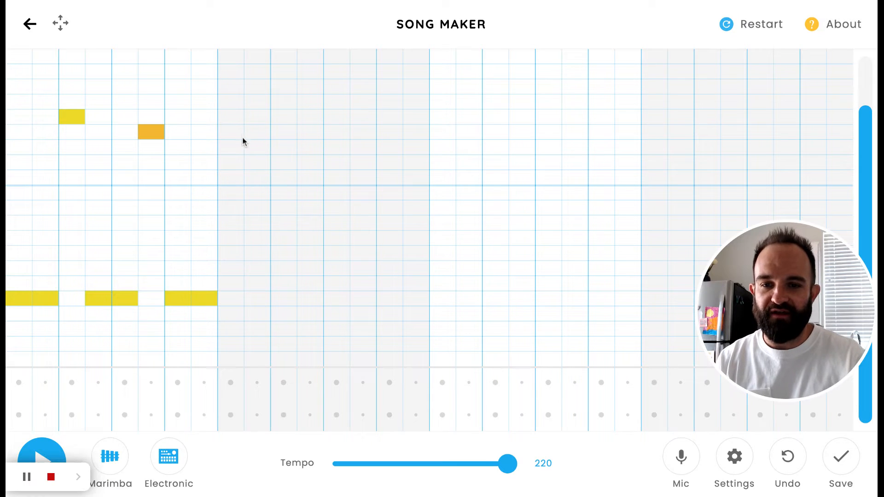
left_click(235, 147)
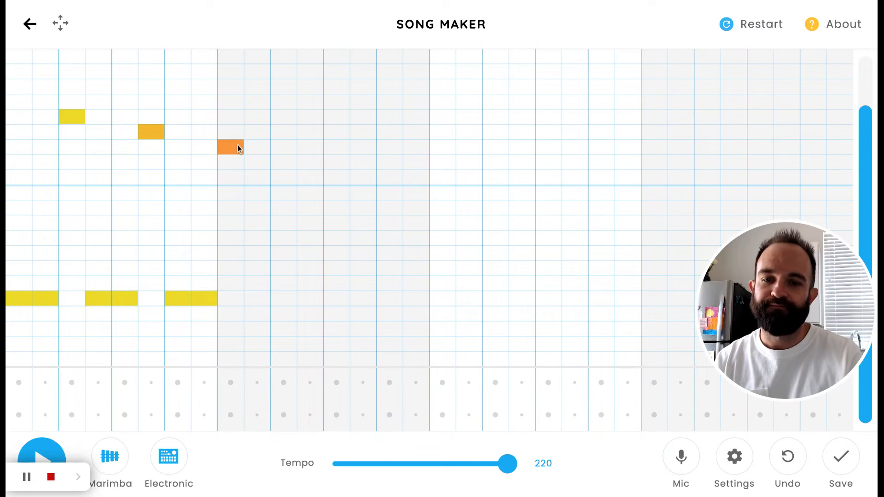
left_click(283, 163)
left_click(338, 177)
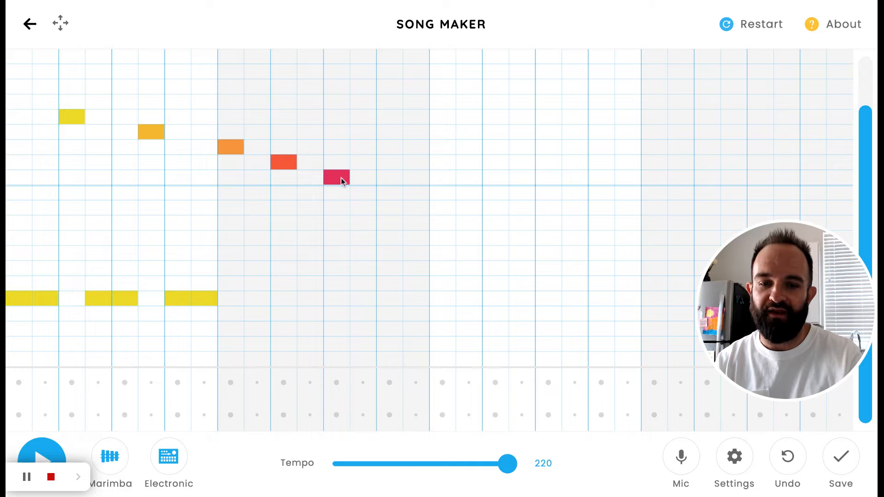
- Add two matching descents in bar 2, one an octave lower and one in violet, blue and teal between them, and play the song
left_click(235, 330)
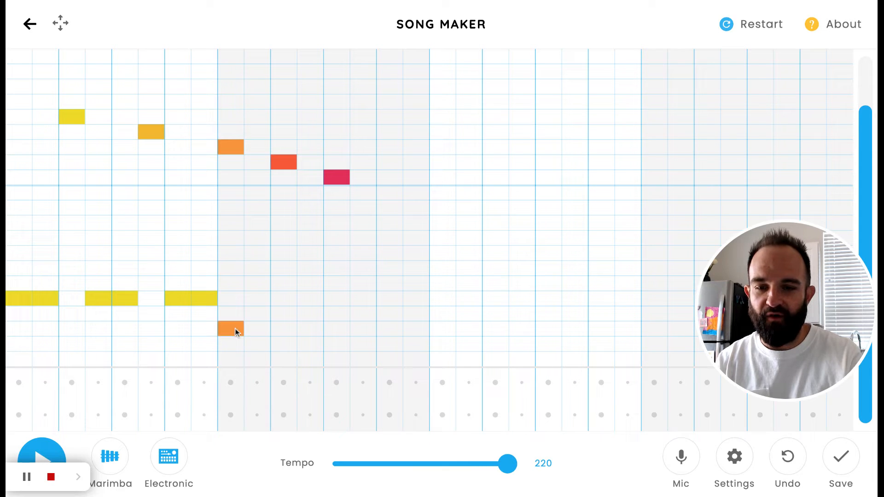
left_click(285, 346)
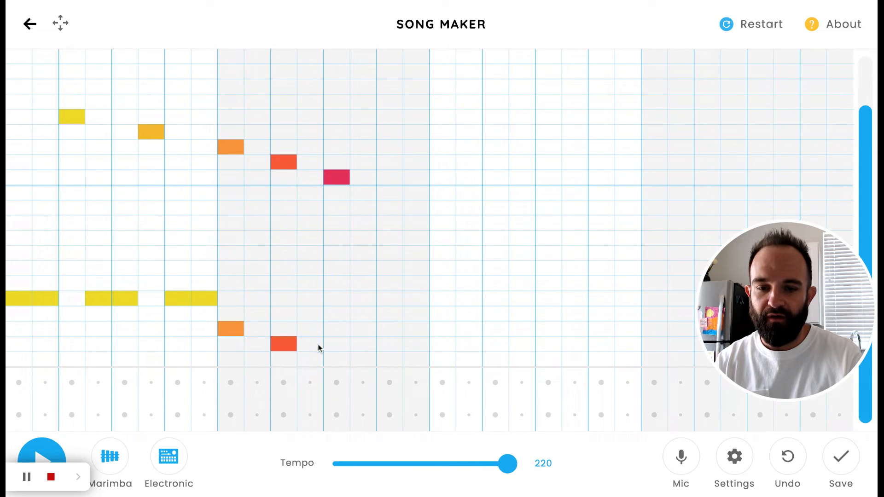
left_click(339, 357)
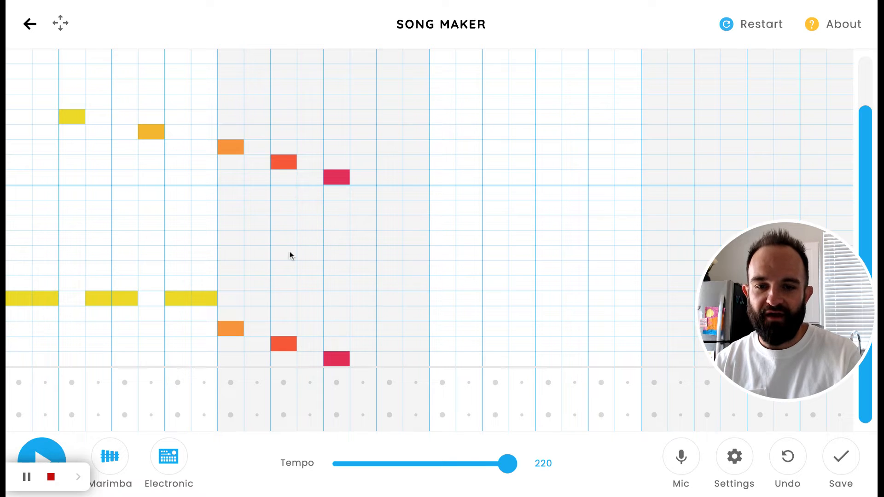
left_click(236, 224)
left_click(285, 237)
left_click(340, 256)
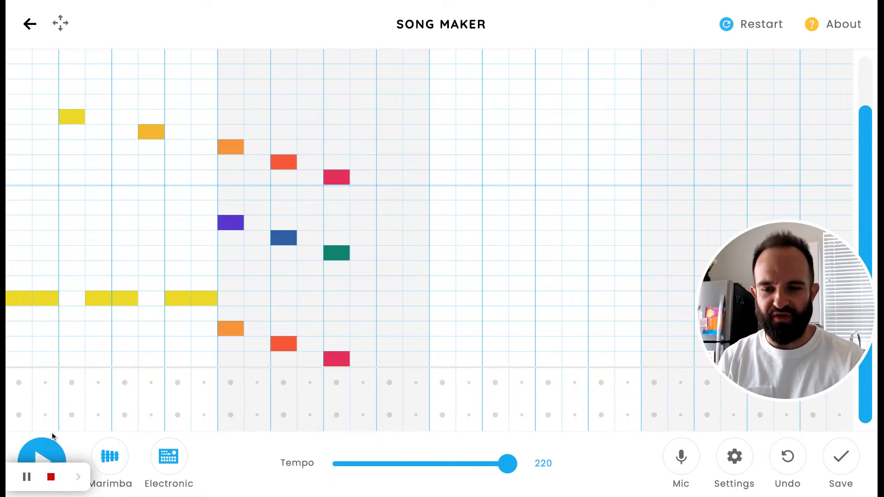
left_click(48, 451)
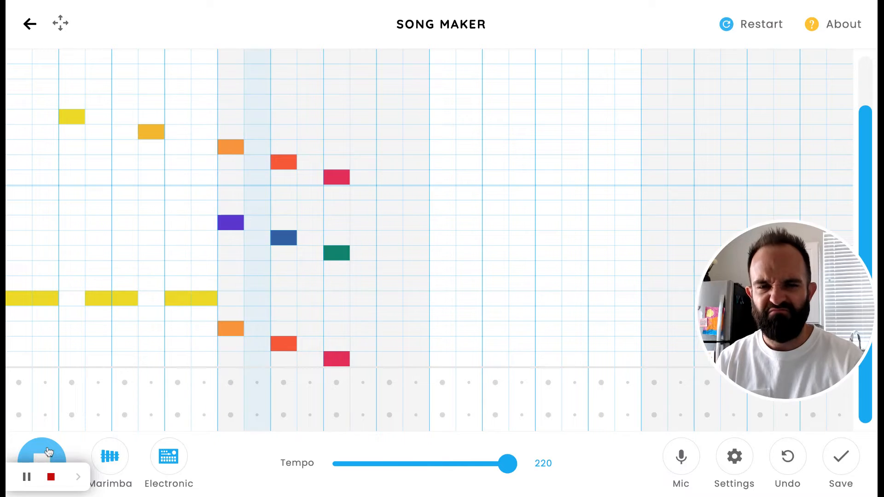
key("space")
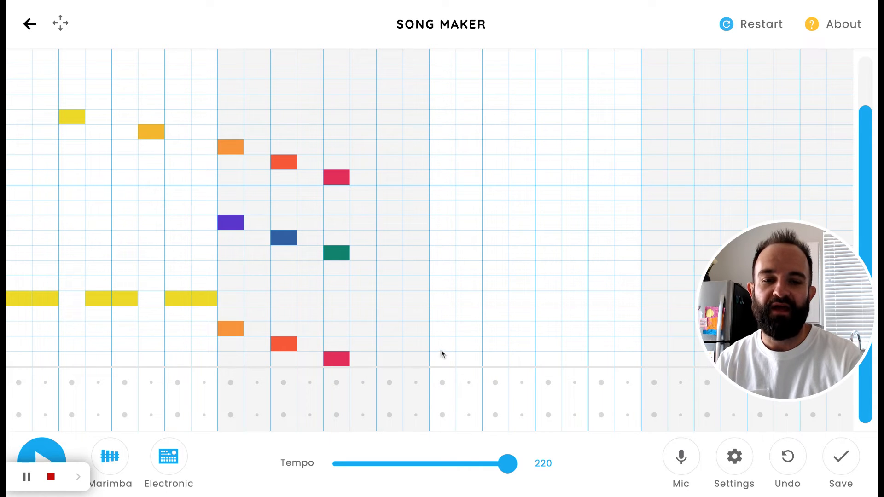
- Fill bar 3 with bar 1's rhythm of paired low yellow notes, using pink and purple notes in the gaps
left_click(444, 302)
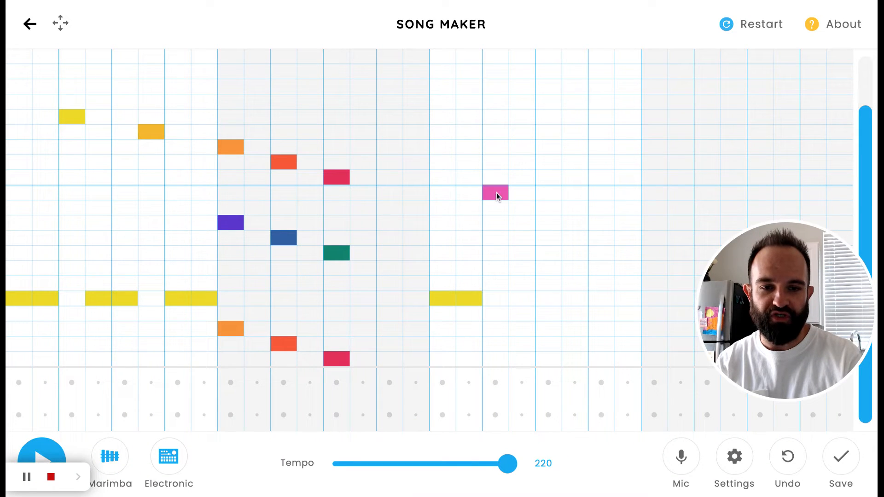
left_click(548, 298)
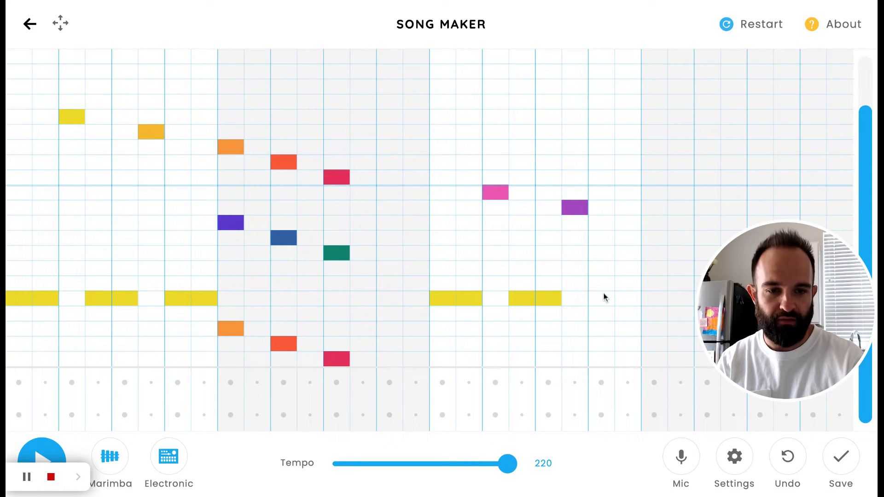
left_click_drag(603, 294, 635, 302)
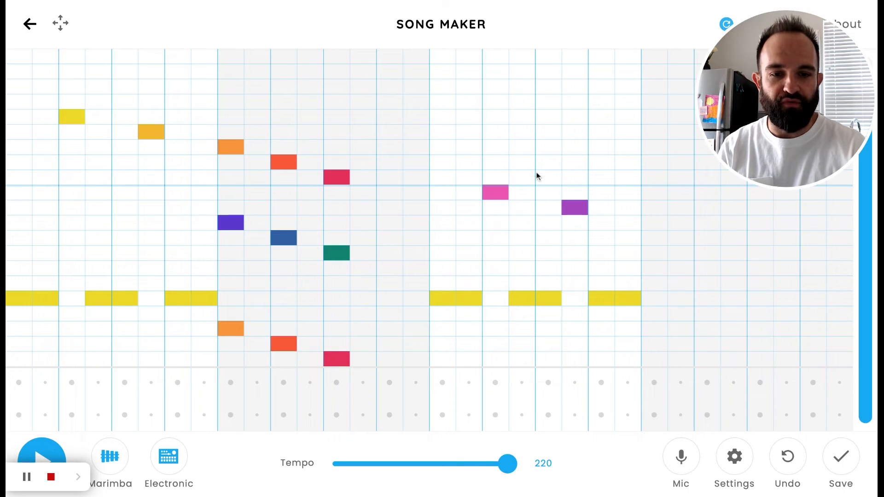
- Enter a violet, blue, teal and green descent on bar 4's beats with low yellow notes between them, and play the whole song
left_click(657, 225)
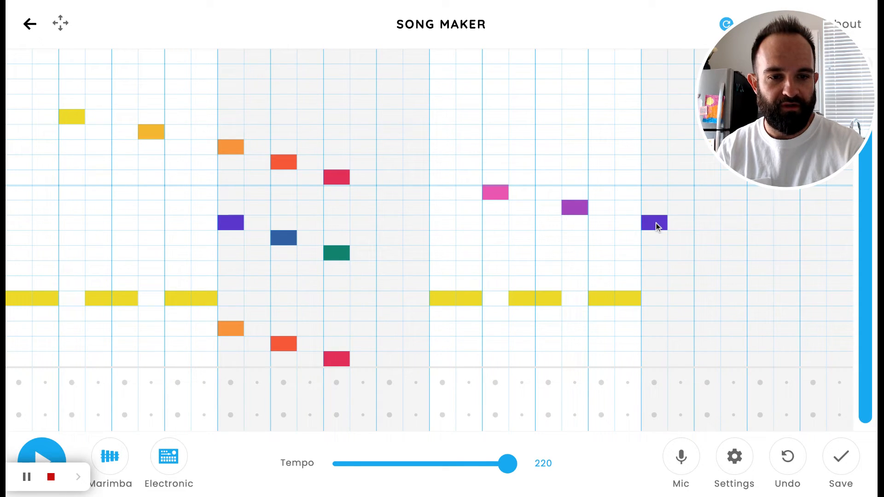
left_click(704, 239)
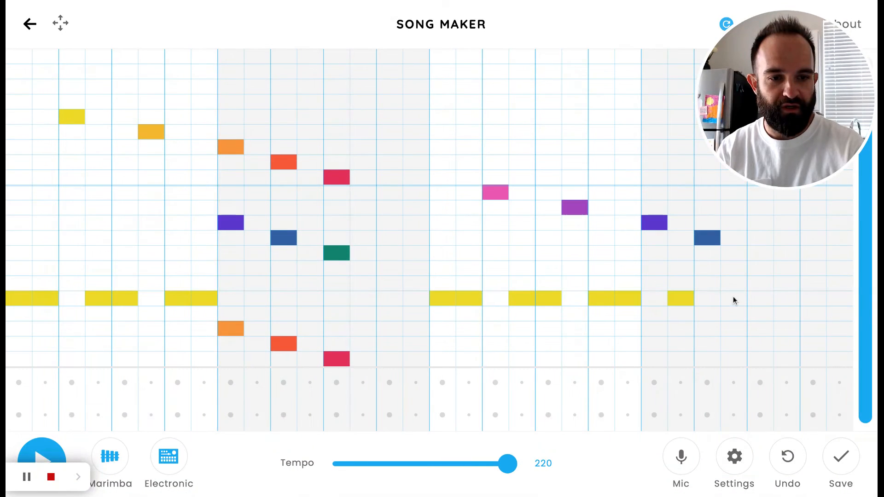
left_click(734, 300)
left_click(764, 257)
left_click(789, 298)
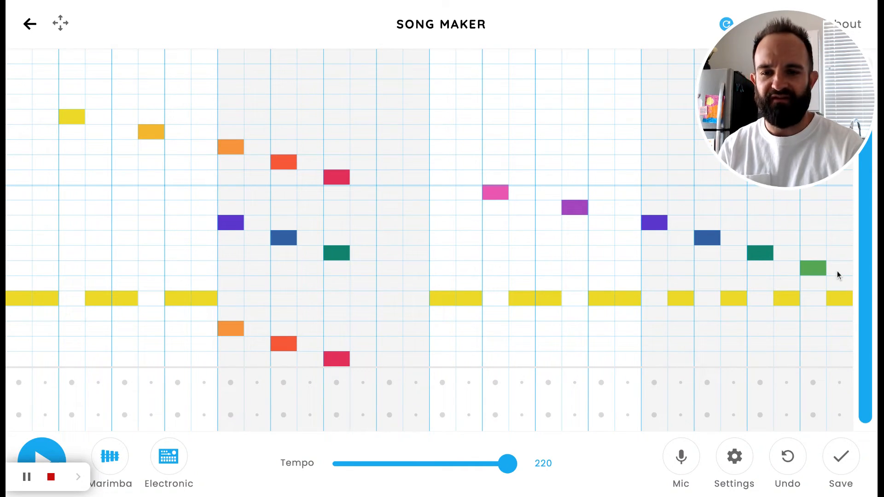
left_click(43, 456)
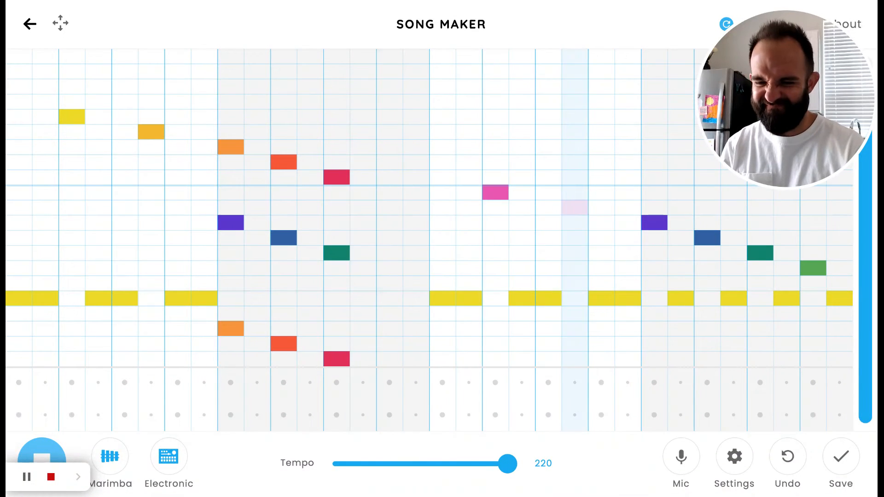
key("space")
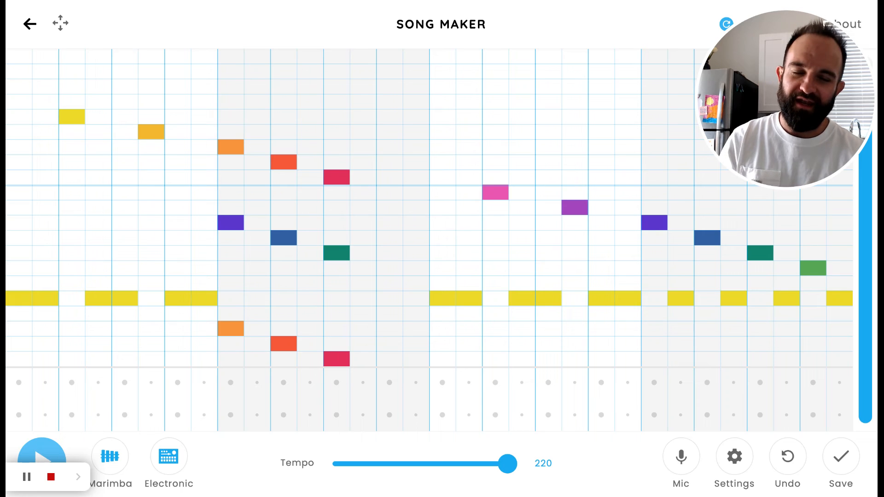
- Listen to the song with the Piano instrument and with the Strings instrument
left_click(109, 456)
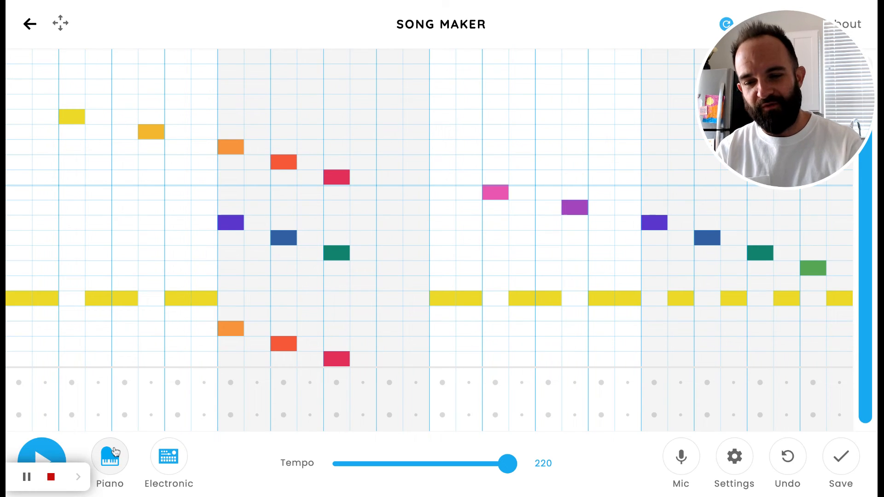
left_click(52, 455)
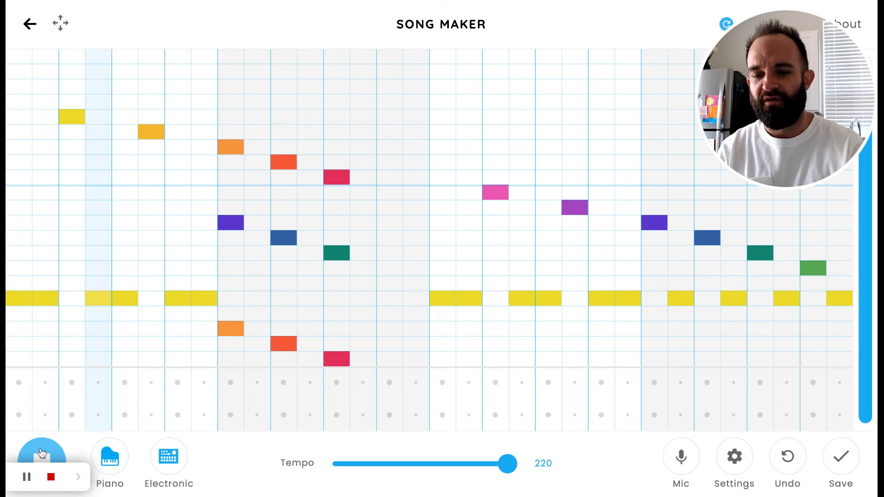
left_click(52, 455)
left_click(124, 454)
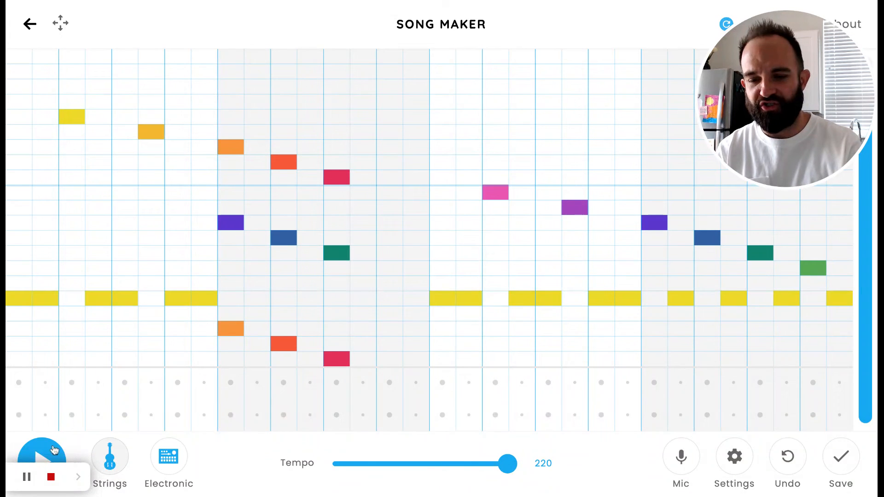
left_click(54, 454)
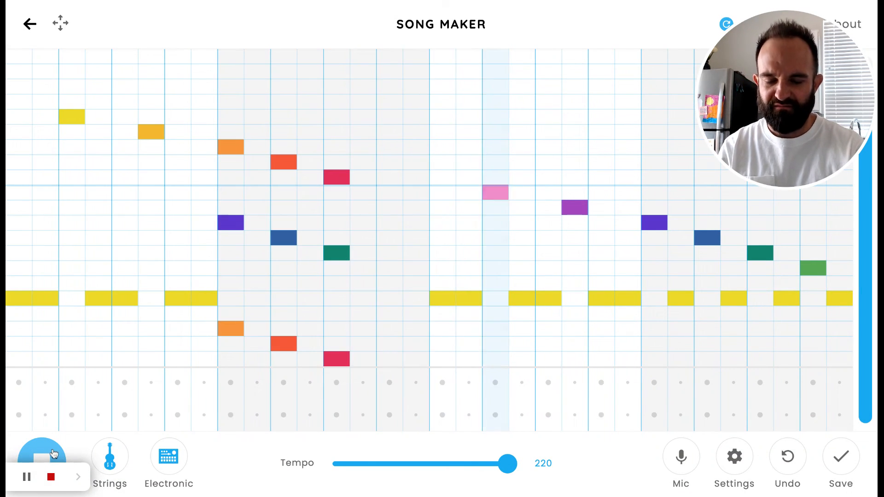
left_click(54, 454)
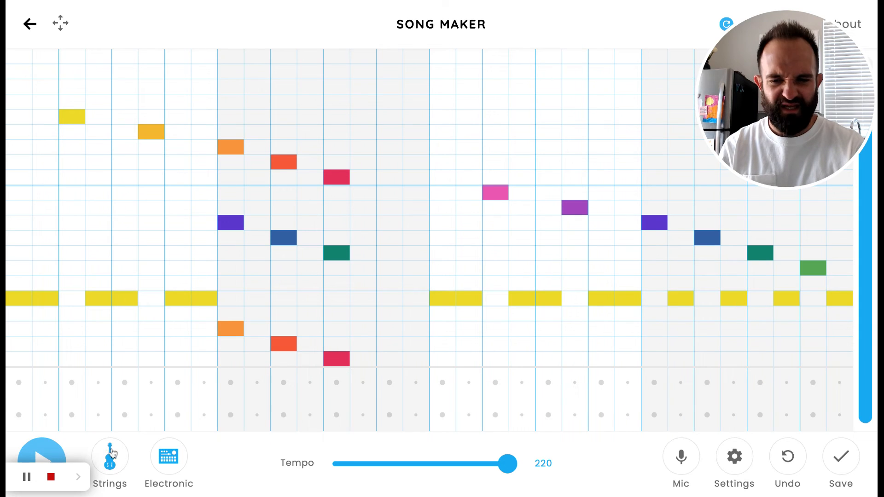
- Listen to the song with the Synth instrument and switch back to Marimba
left_click(115, 455)
left_click(121, 457)
left_click(51, 458)
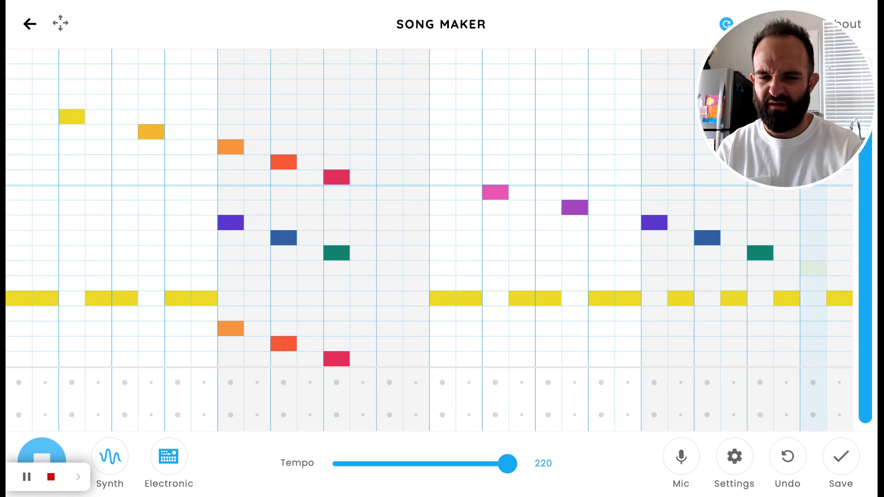
left_click(52, 457)
left_click(110, 457)
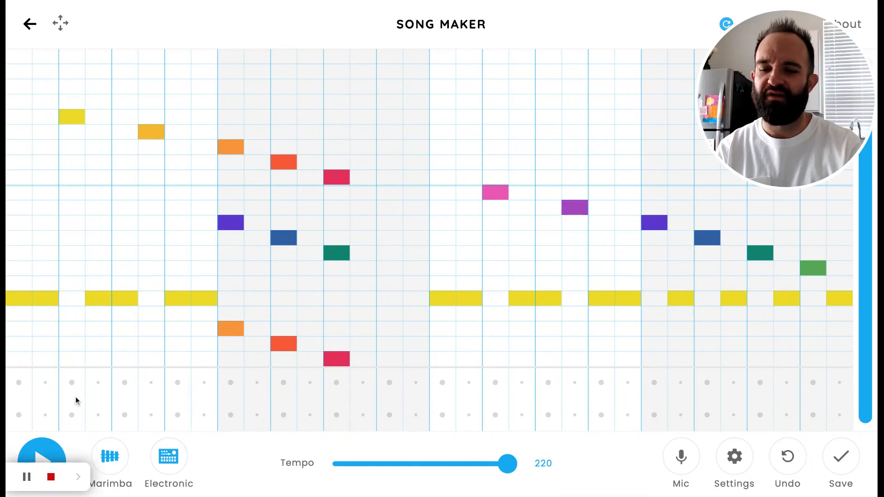
- Add a drum beat to bar 1, with paired low circle hits starting on beats 1 and 3 and high triangle hits on beats 2 and 4
left_click(20, 415)
left_click(42, 414)
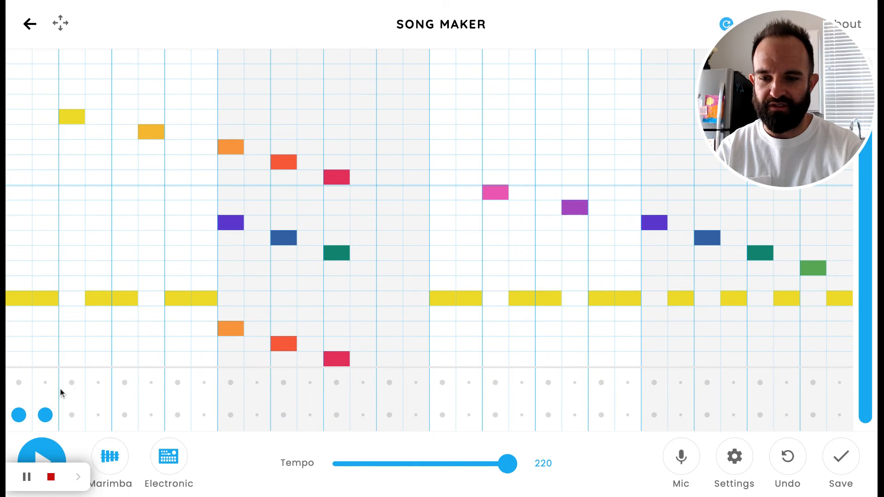
left_click(71, 383)
left_click(124, 415)
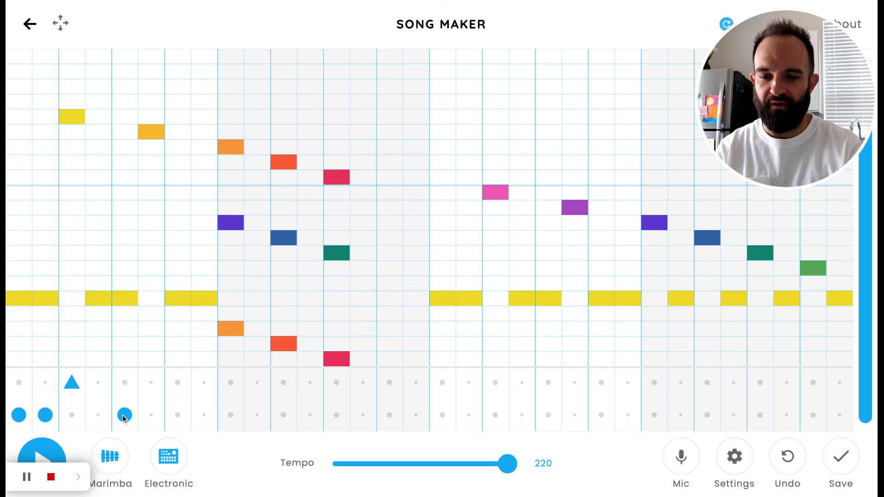
left_click(151, 415)
left_click(177, 382)
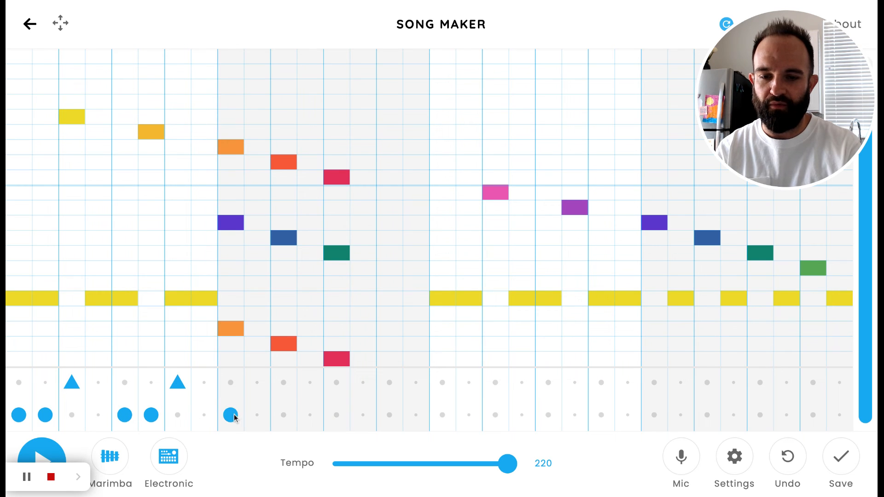
- Repeat bar 1's drum pattern in bar 2, with paired circles from beats 1 and 3 and triangles on beats 2 and 4
left_click(257, 415)
left_click(284, 382)
left_click(336, 415)
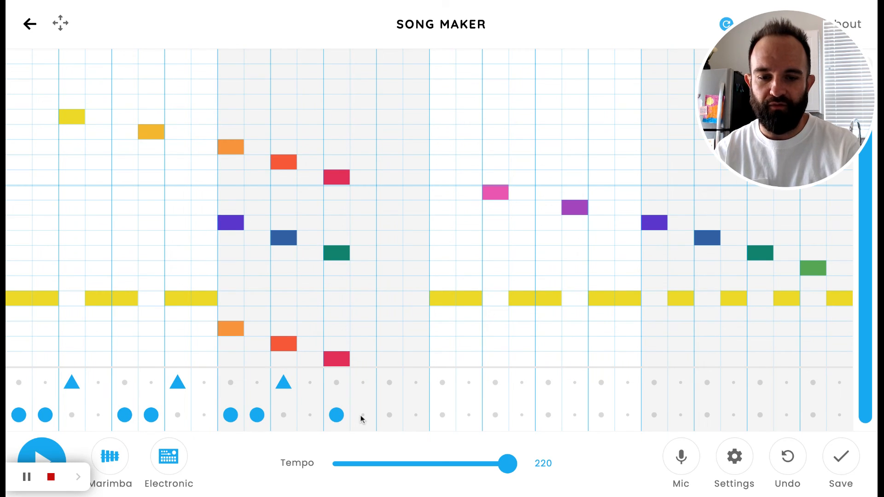
left_click(363, 416)
left_click(389, 382)
- Continue the same percussion pattern through bar 3, alternating two low circle hits with one high triangle hit
left_click(442, 415)
left_click(468, 416)
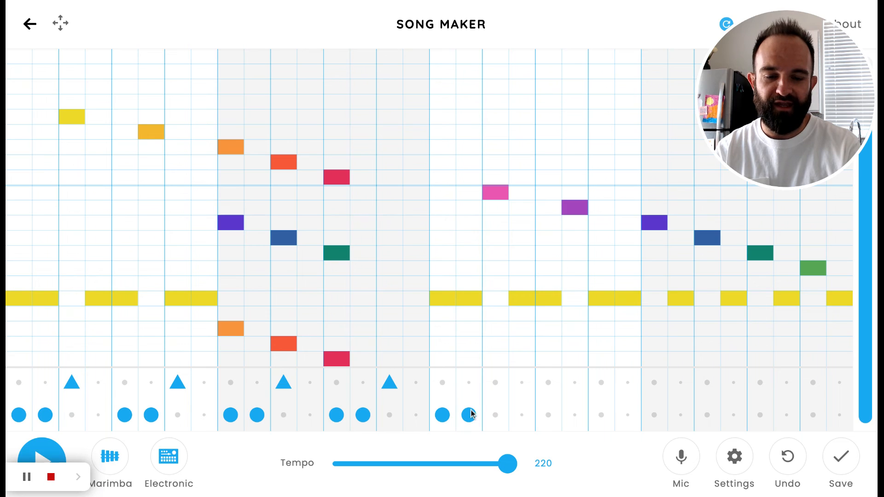
left_click(495, 382)
left_click(548, 415)
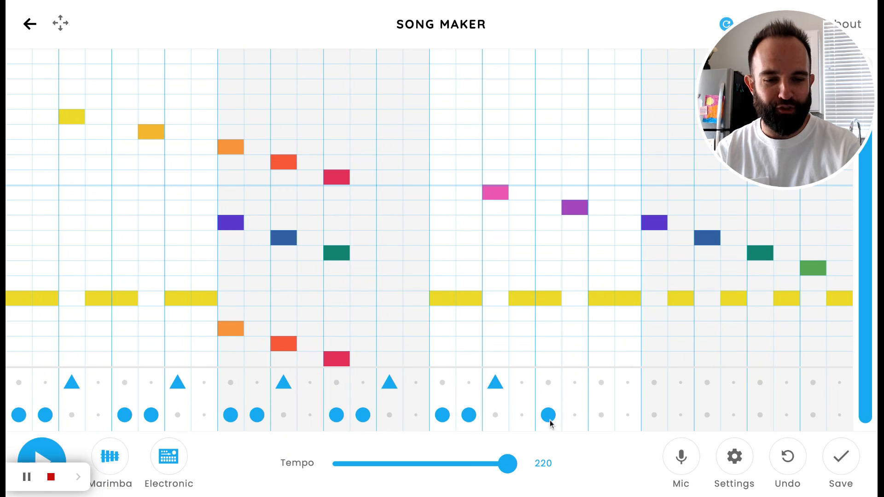
left_click(574, 415)
left_click(601, 382)
- Fill bar 4's percussion rows with the same circle-circle-triangle pattern and play the song with the drums
left_click(654, 416)
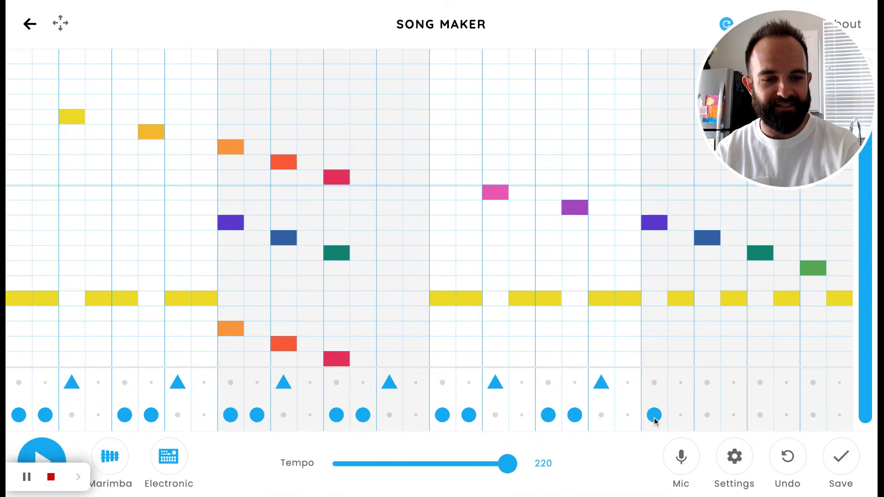
left_click(681, 415)
left_click(707, 383)
left_click(760, 415)
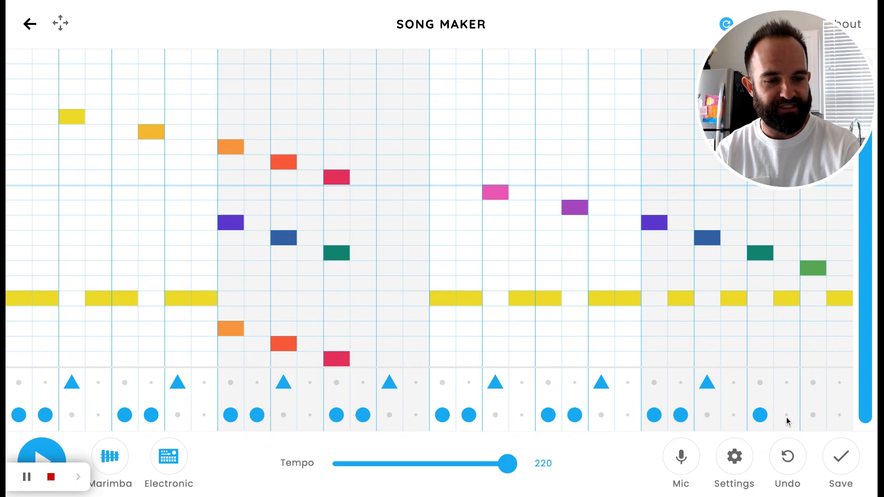
left_click(787, 416)
left_click(813, 382)
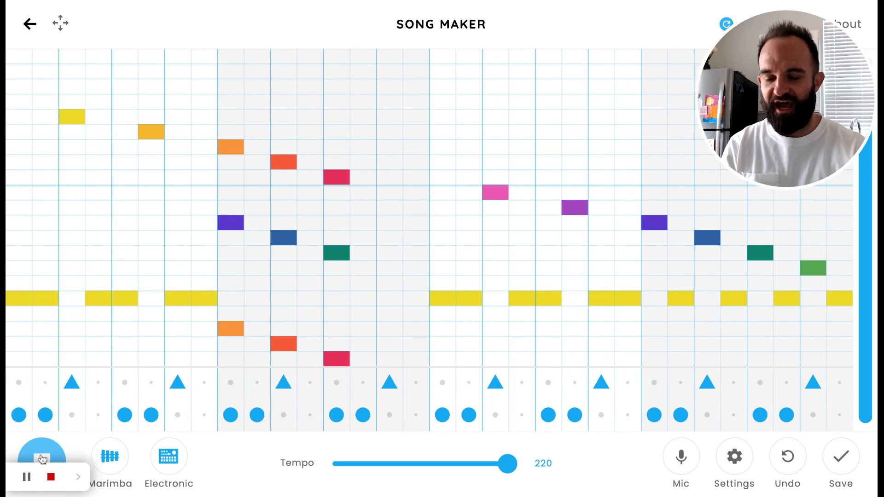
left_click(42, 459)
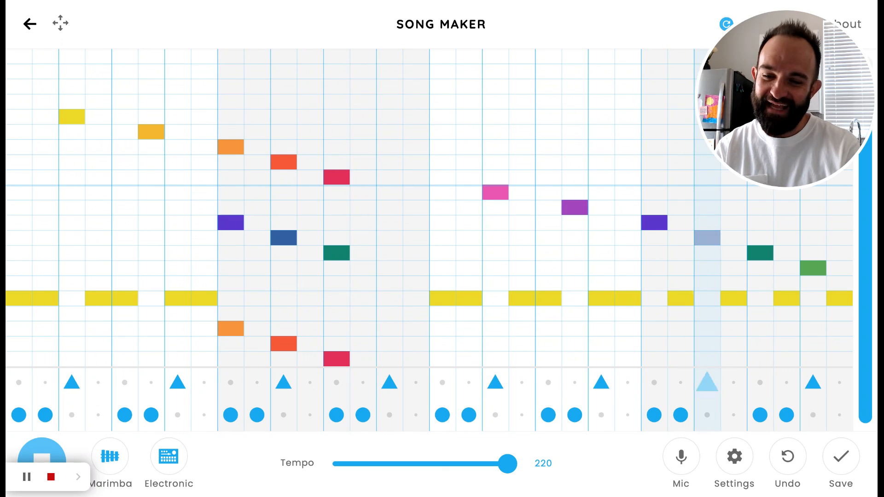
left_click(42, 452)
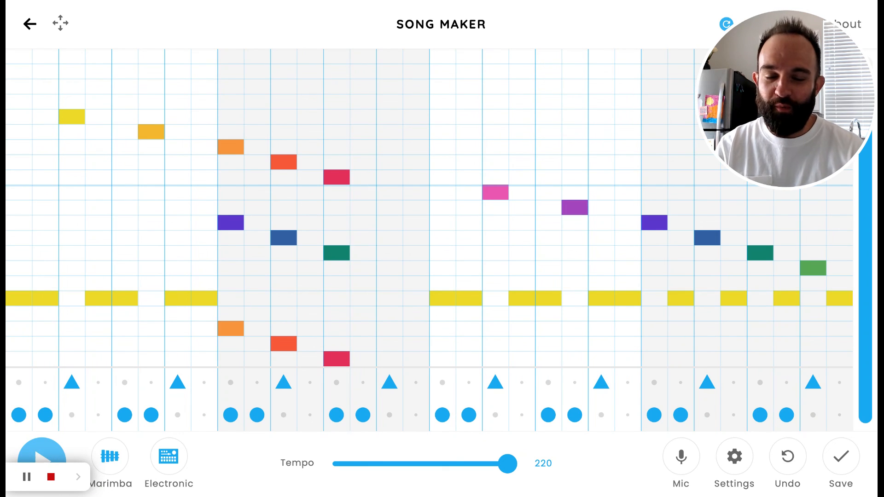